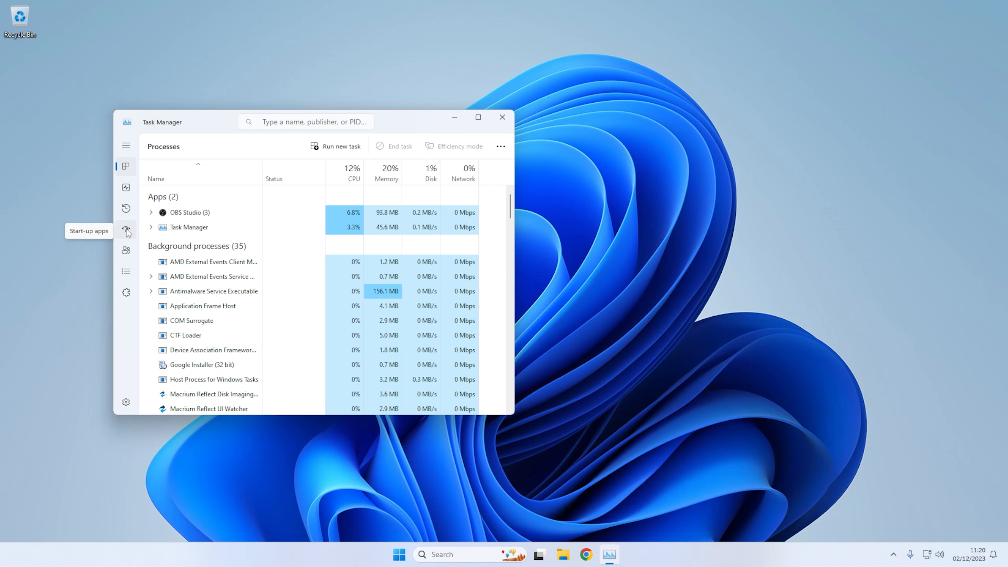
# Step: Disable OneDrive.exe and ReflectUI.exe from launching at start-up, and close Task Manager
pyautogui.click(127, 231)
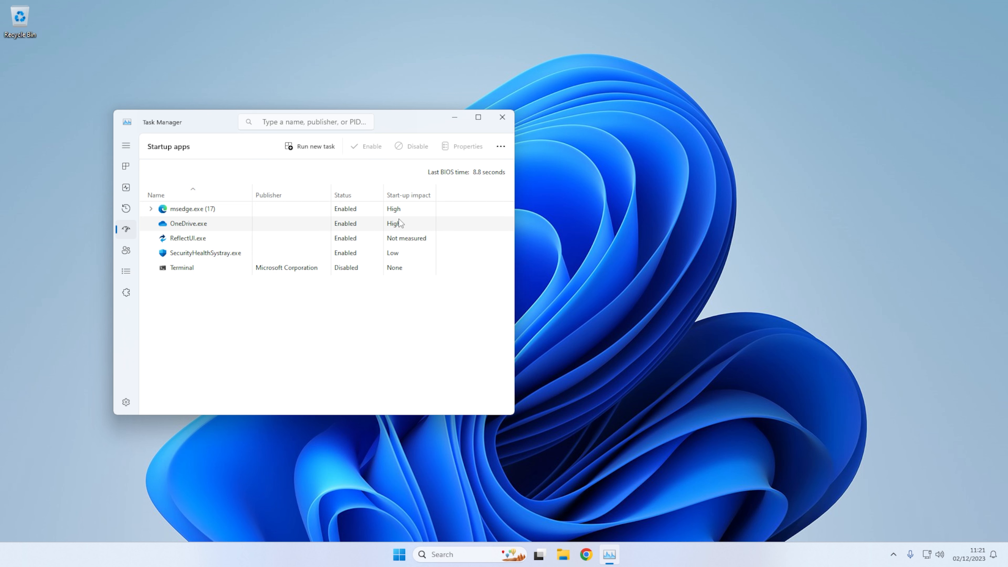
pyautogui.rightClick(344, 224)
pyautogui.click(374, 234)
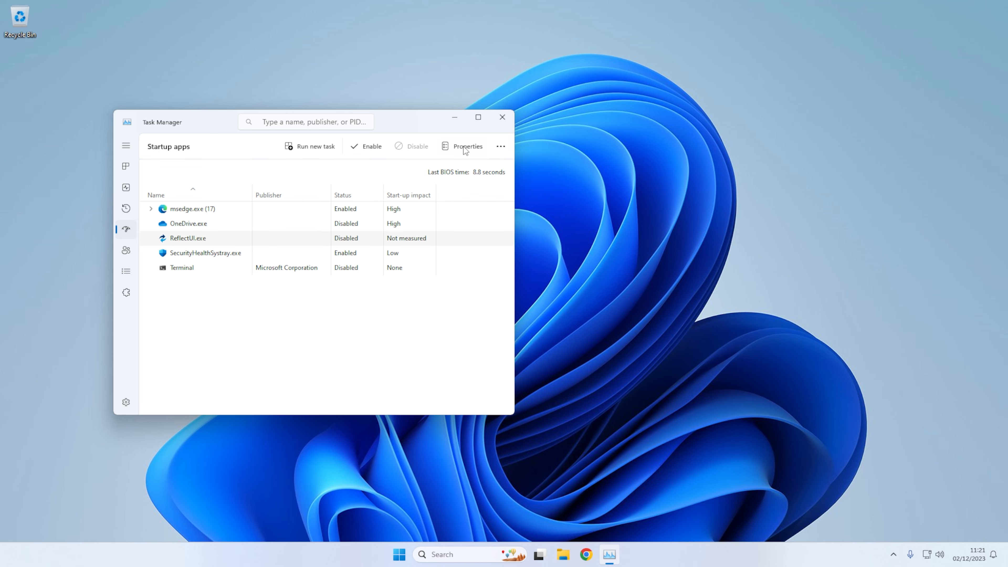
pyautogui.click(502, 119)
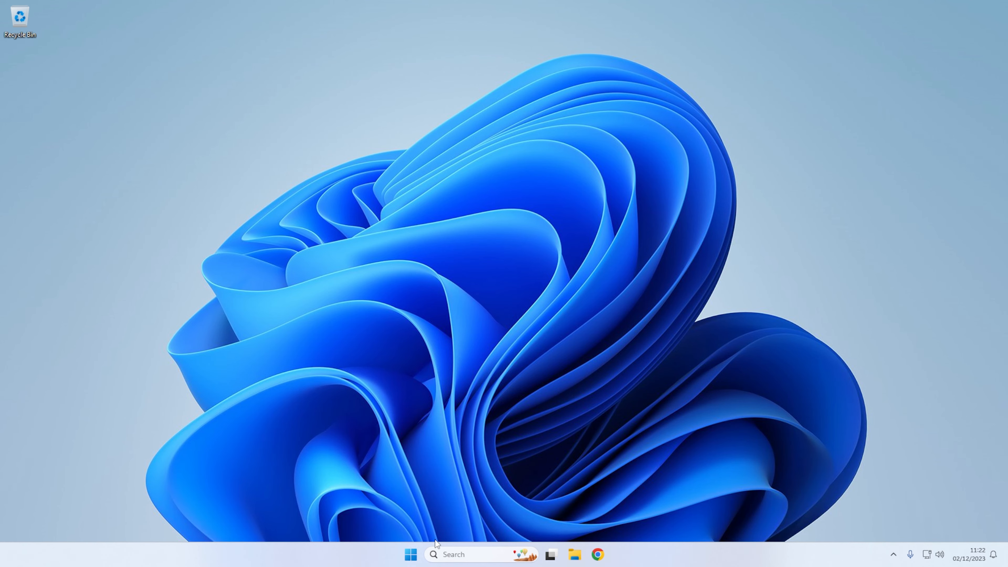
# Step: Open the Performance Options from the advanced system settings, reached through Control Panel's System and Security category
pyautogui.click(447, 555)
pyautogui.write('control')
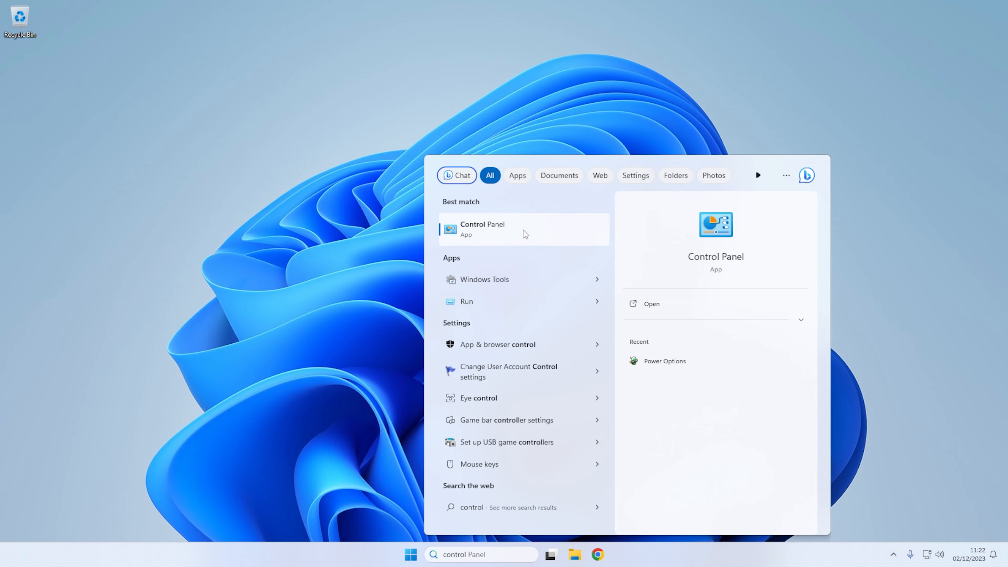
pyautogui.click(524, 230)
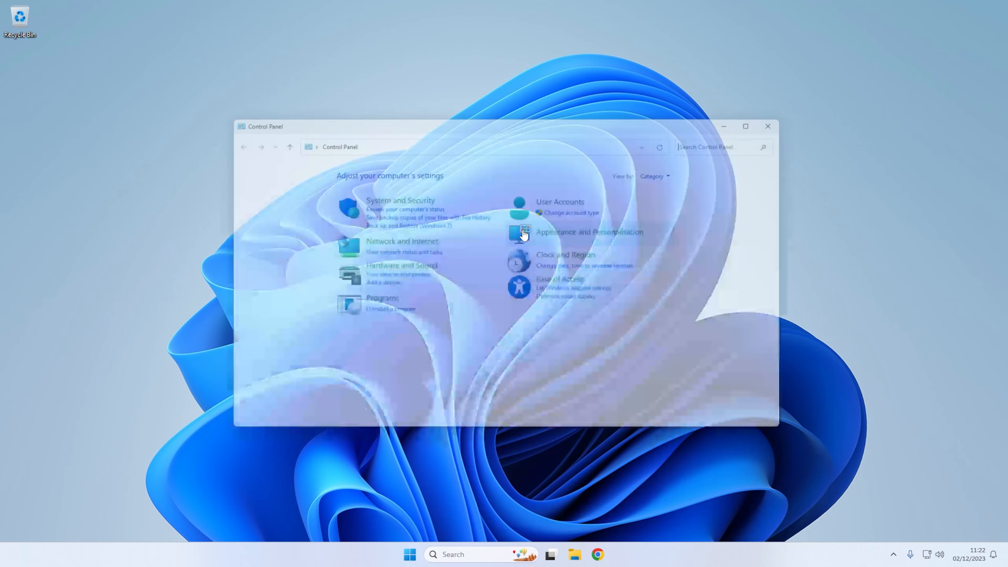
pyautogui.click(405, 198)
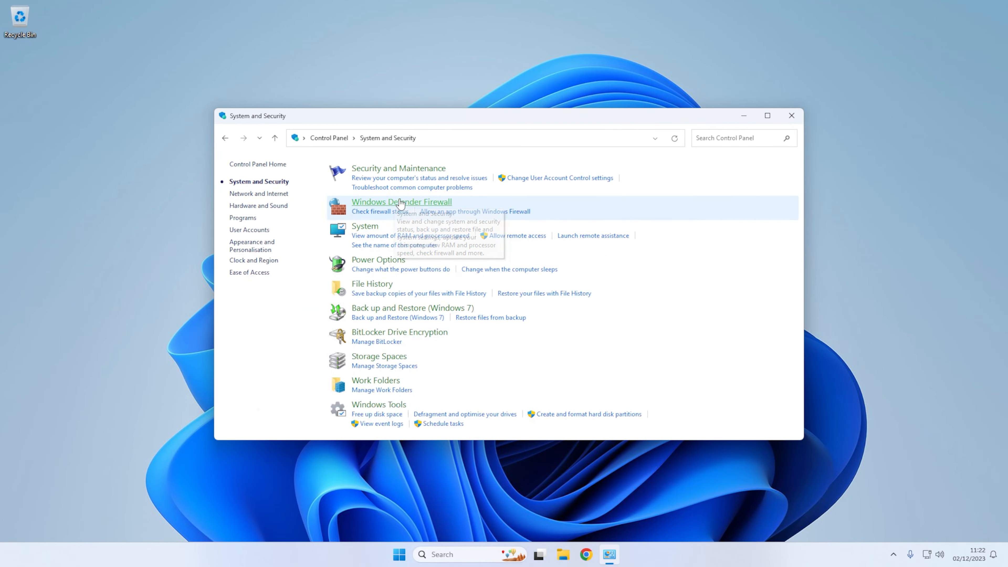
pyautogui.click(361, 234)
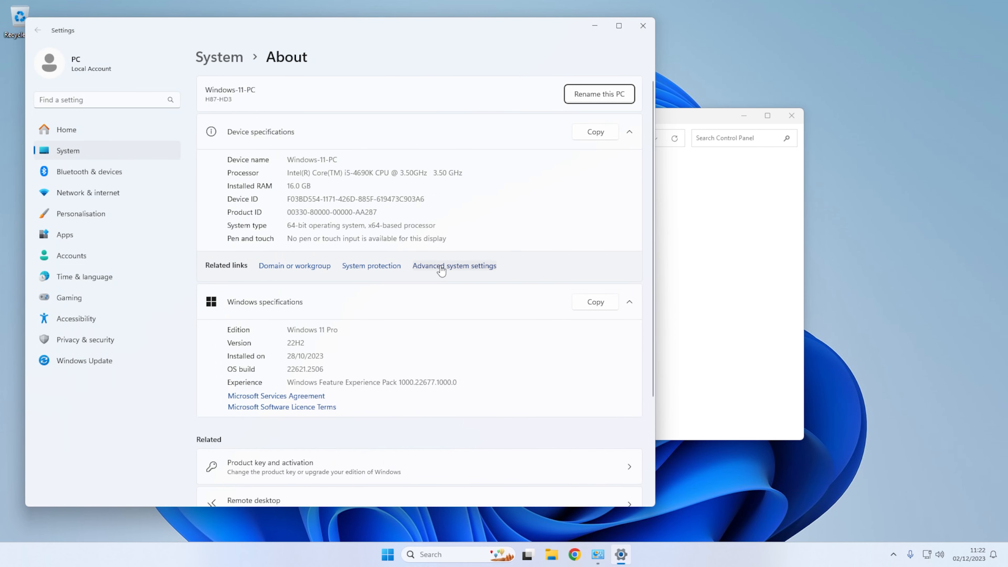
pyautogui.click(458, 272)
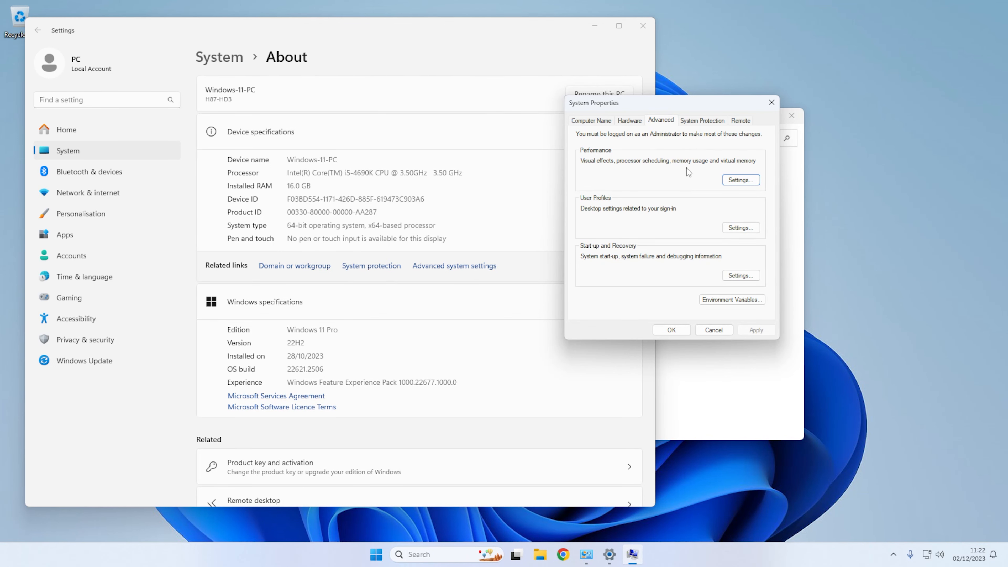
pyautogui.click(748, 181)
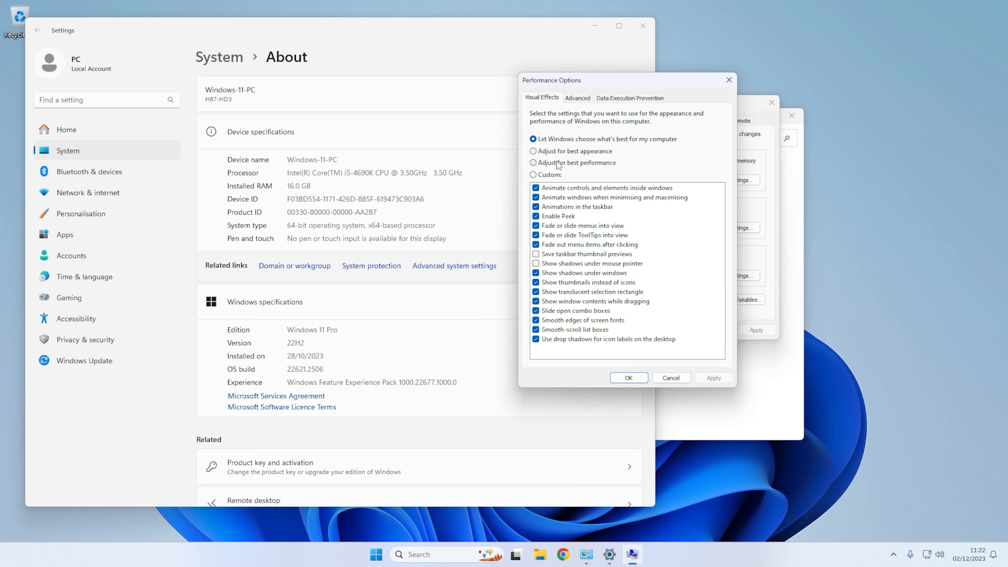
# Step: Adjust visual effects for best performance, keep only smooth edges of screen fonts and smooth-scroll list boxes, apply, and close all windows
pyautogui.click(542, 165)
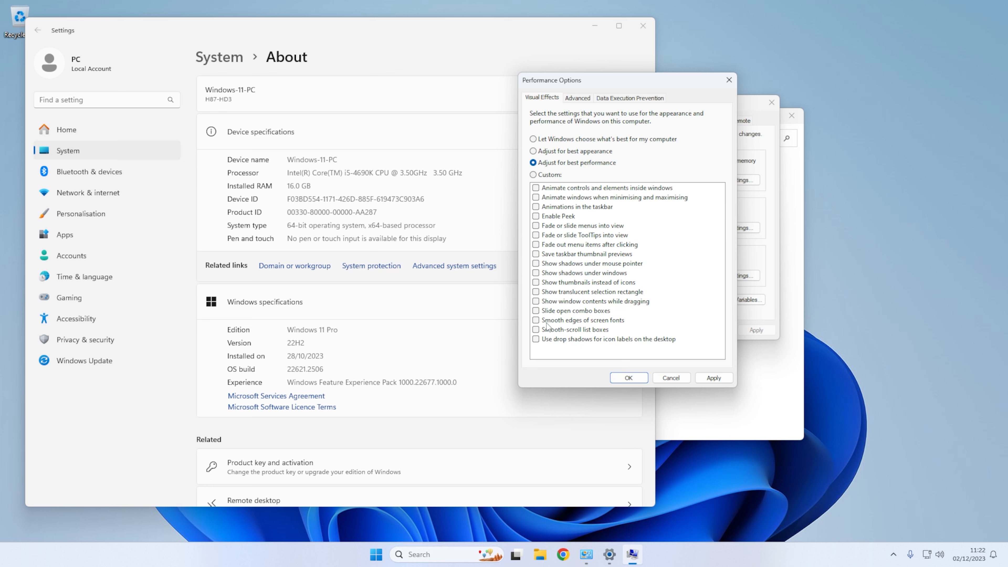
pyautogui.click(535, 322)
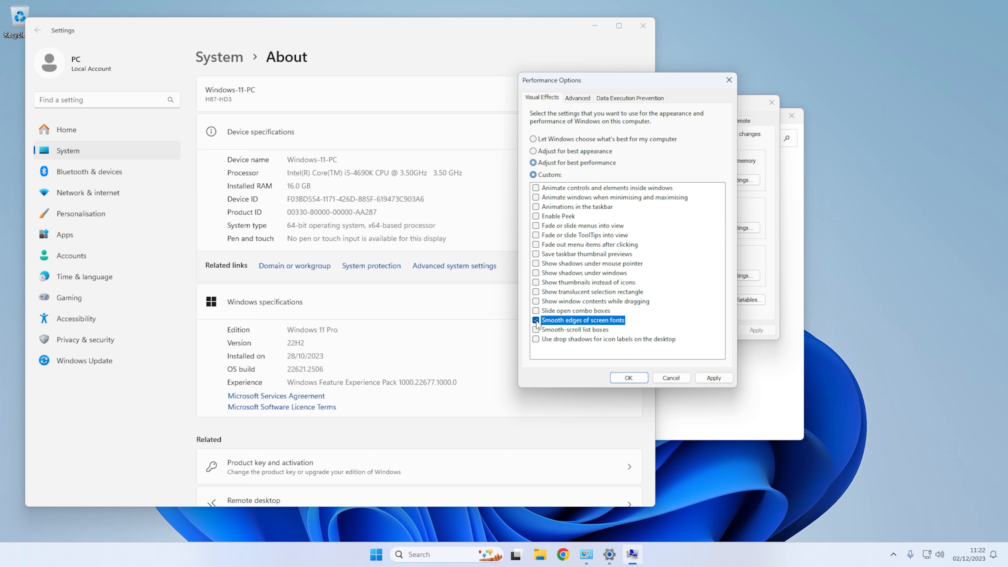
pyautogui.click(536, 330)
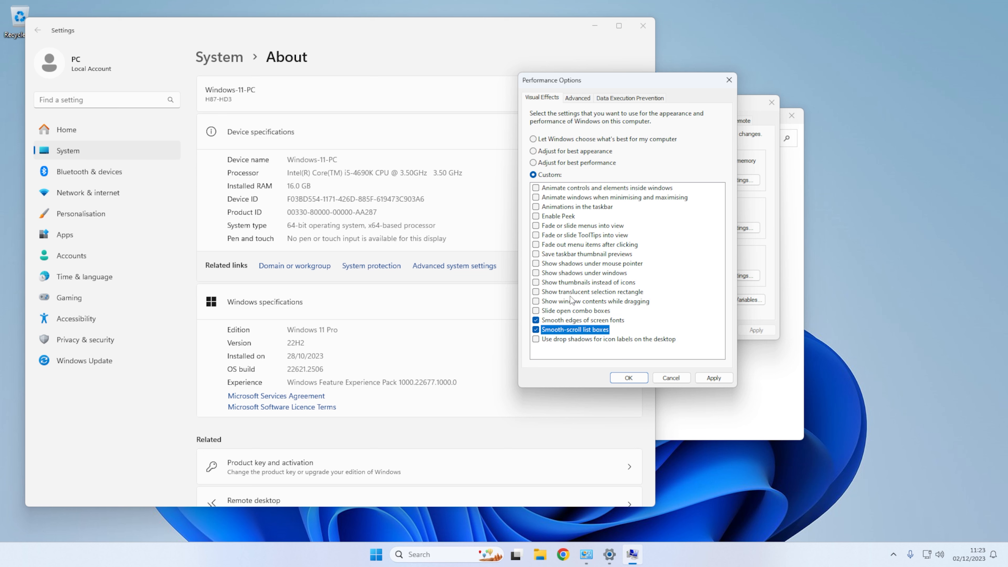
pyautogui.press('space')
pyautogui.press('space')
pyautogui.click(714, 378)
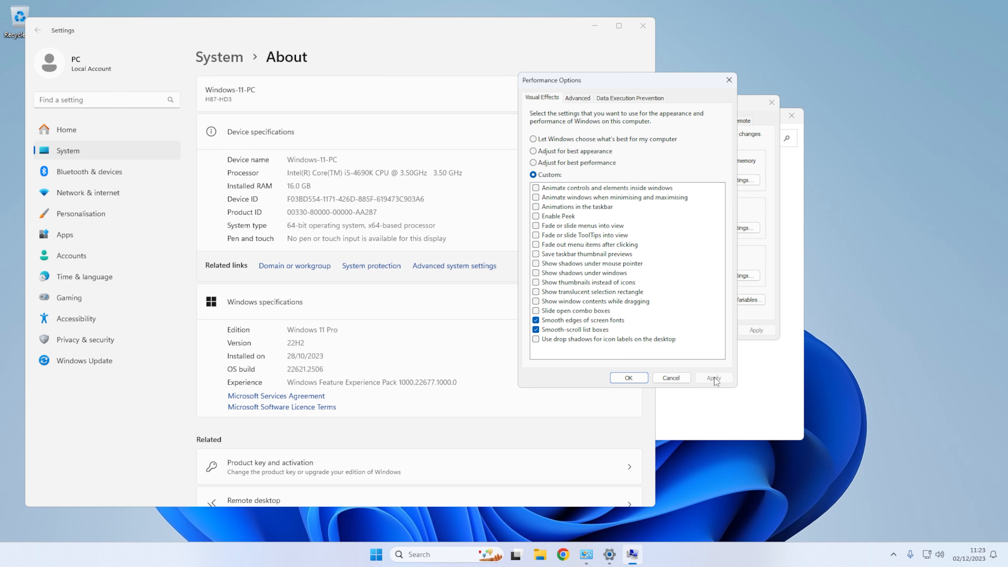
pyautogui.click(670, 378)
pyautogui.click(771, 102)
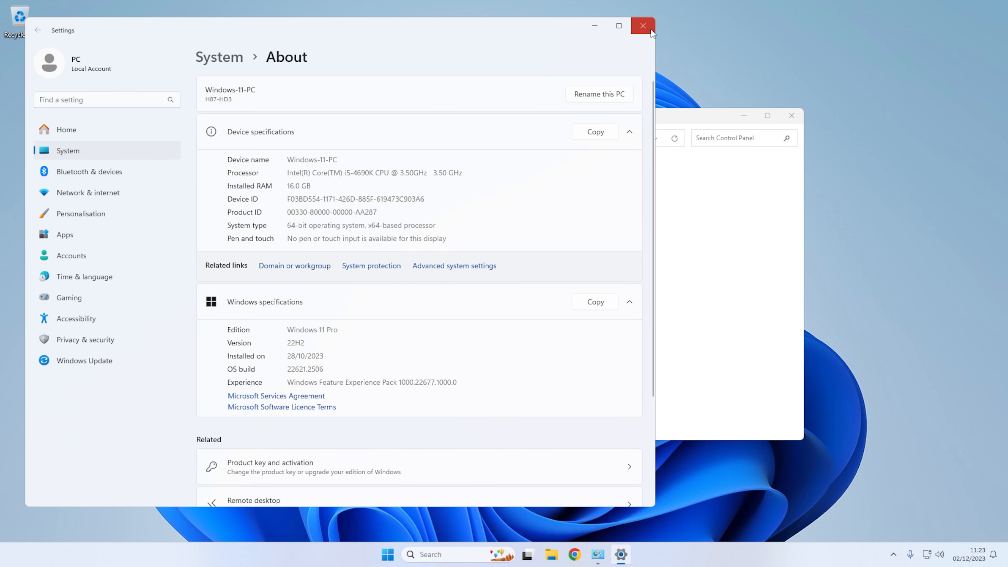
pyautogui.click(642, 26)
pyautogui.click(793, 116)
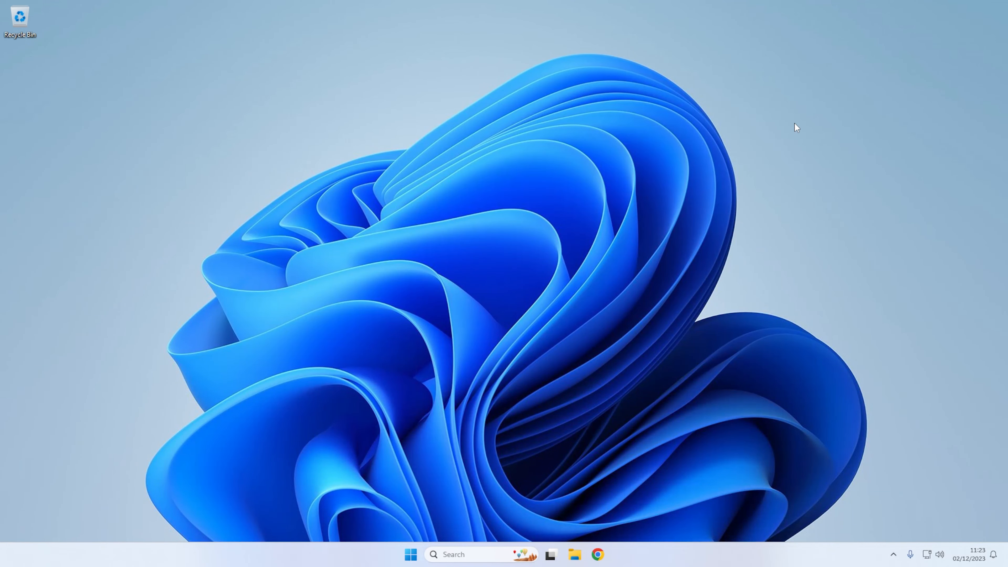
# Step: Turn off transparency effects in the Colours personalisation settings and close Settings
pyautogui.rightClick(499, 180)
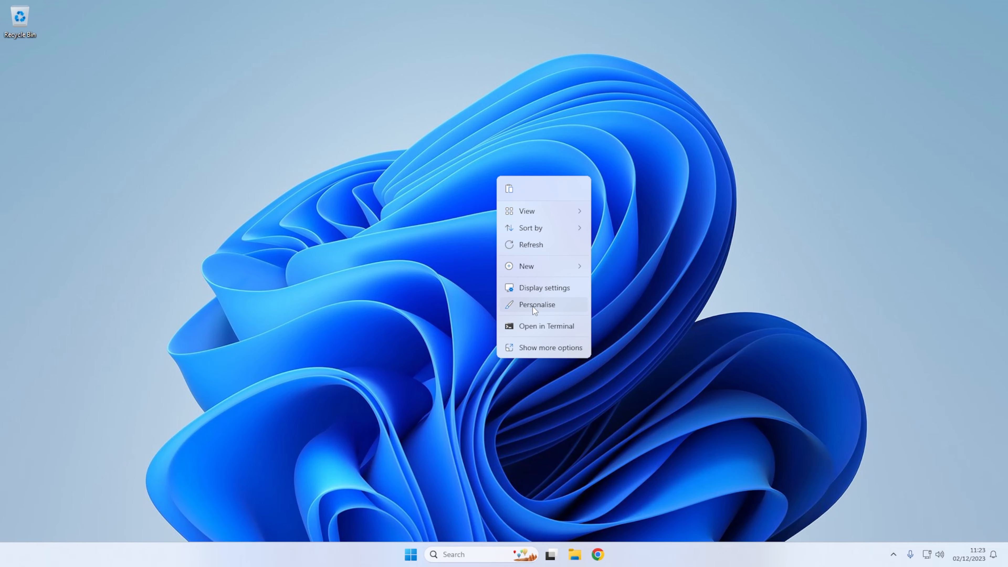
pyautogui.click(546, 306)
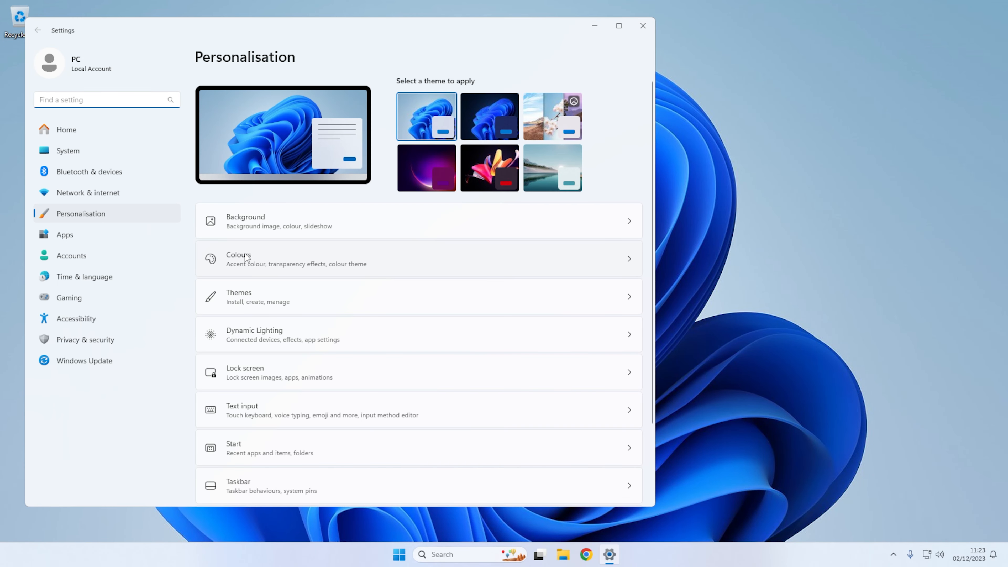
pyautogui.click(266, 256)
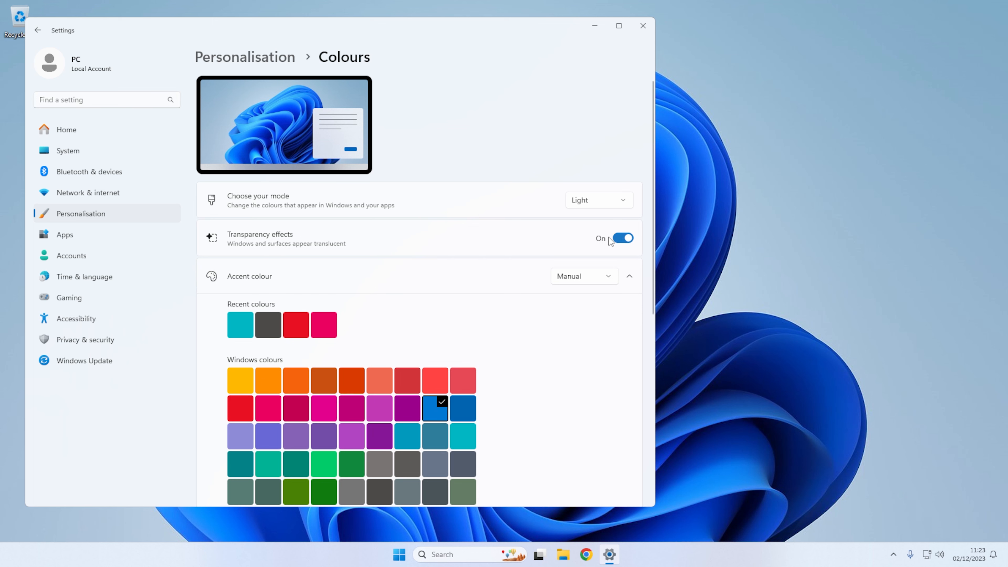
pyautogui.click(617, 239)
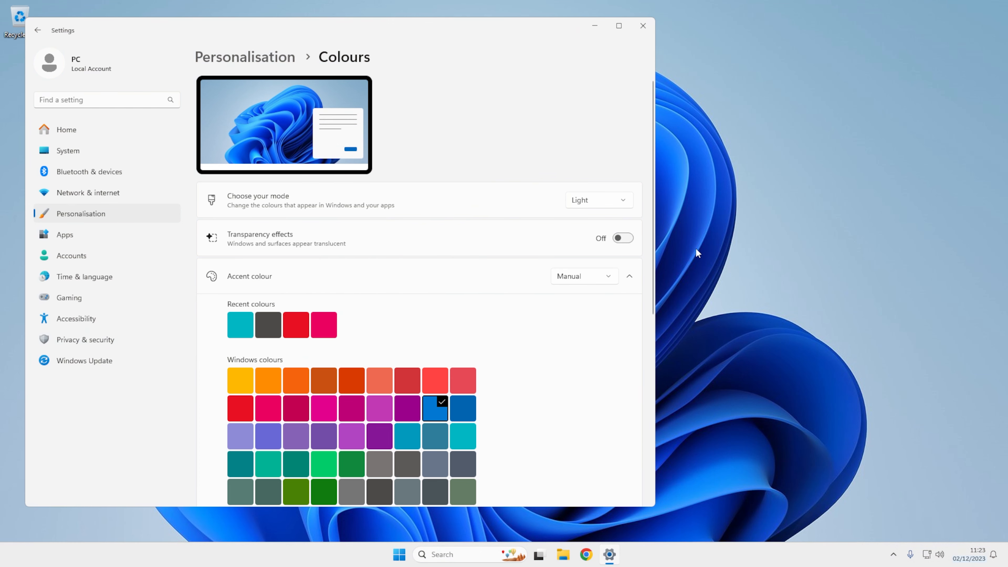
pyautogui.click(642, 27)
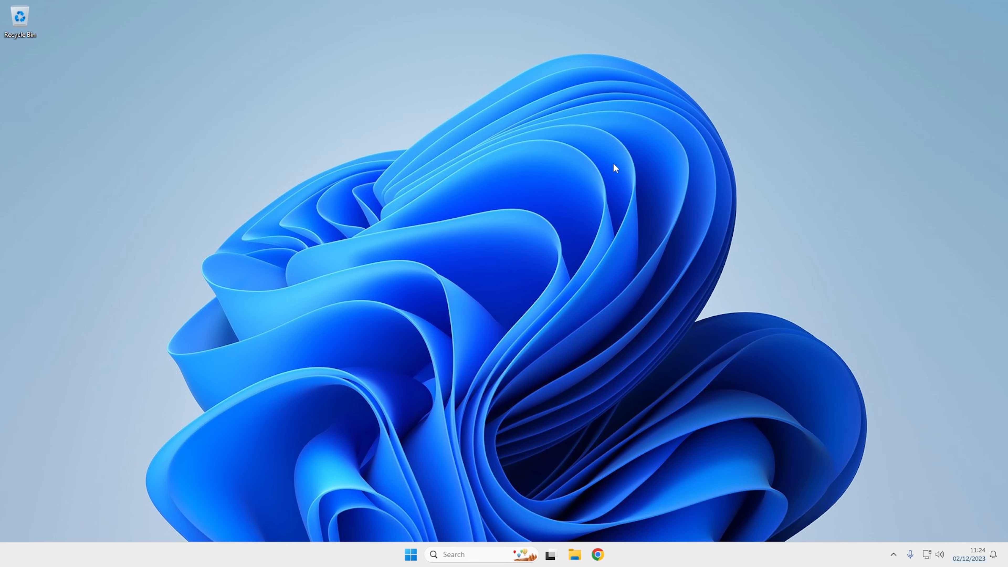
# Step: Search Control Panel for "power", examine the preferred and additional plans in Power Options, and close the window
pyautogui.click(448, 556)
pyautogui.click(491, 202)
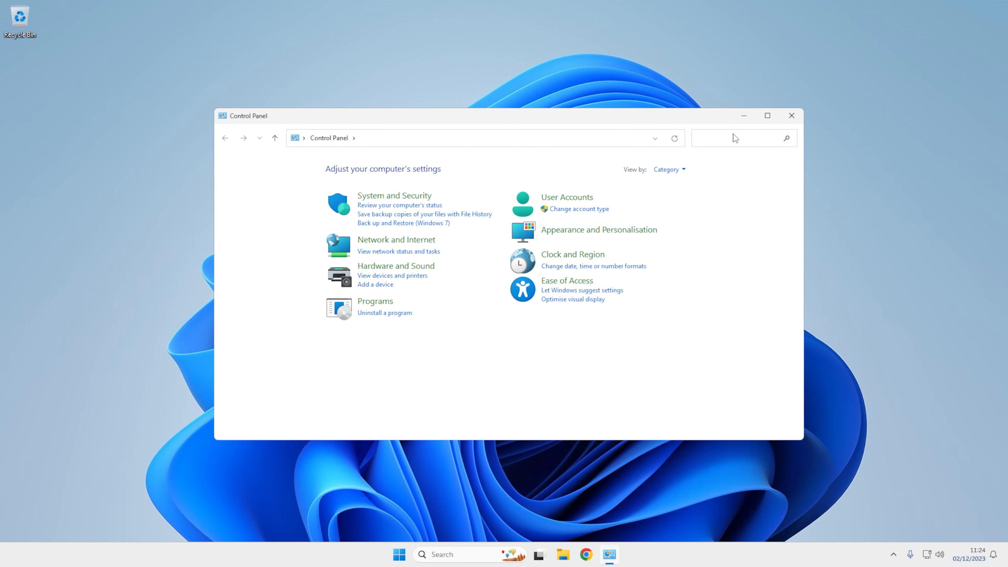
pyautogui.write('power')
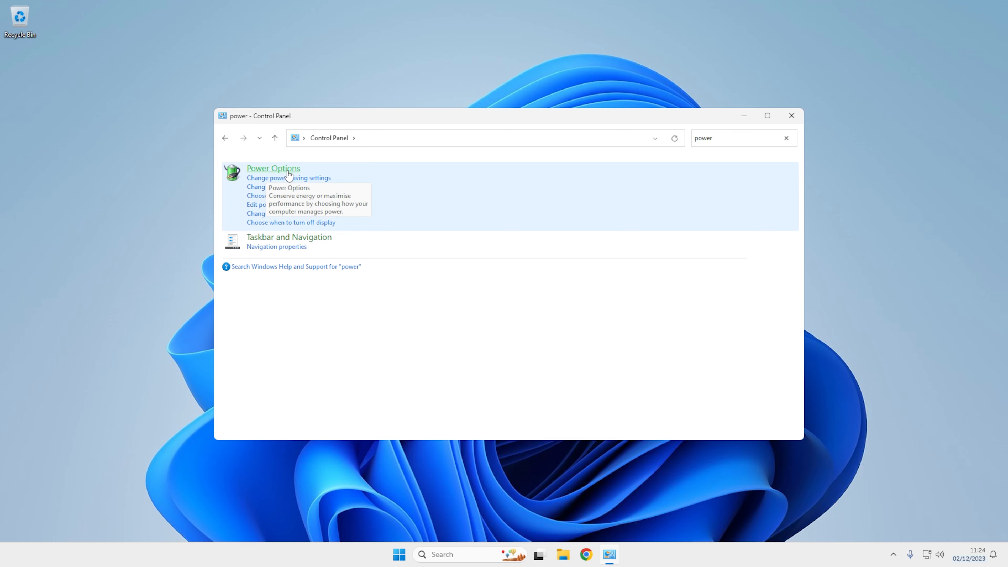
pyautogui.click(279, 172)
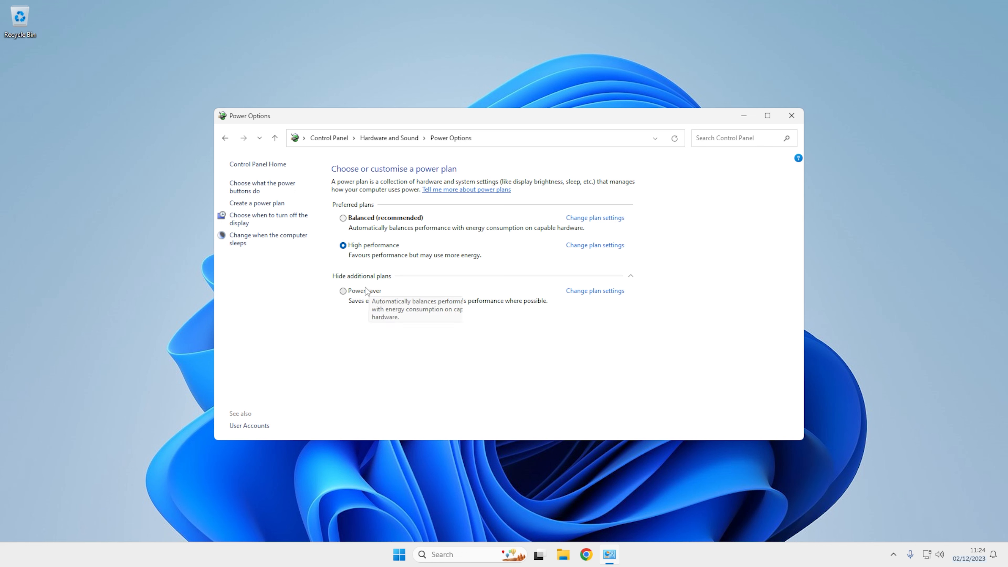
pyautogui.click(601, 274)
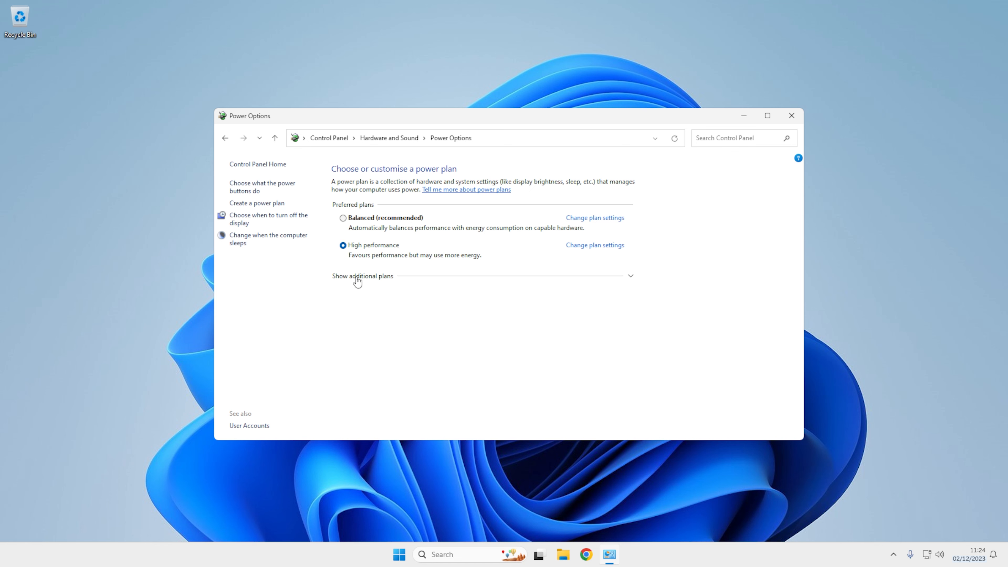
pyautogui.click(627, 276)
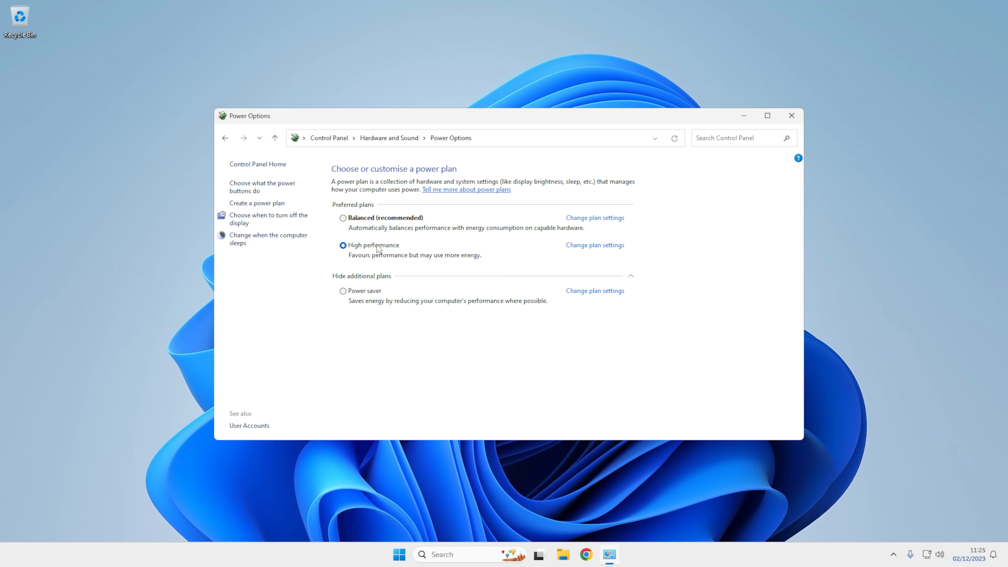
pyautogui.click(791, 115)
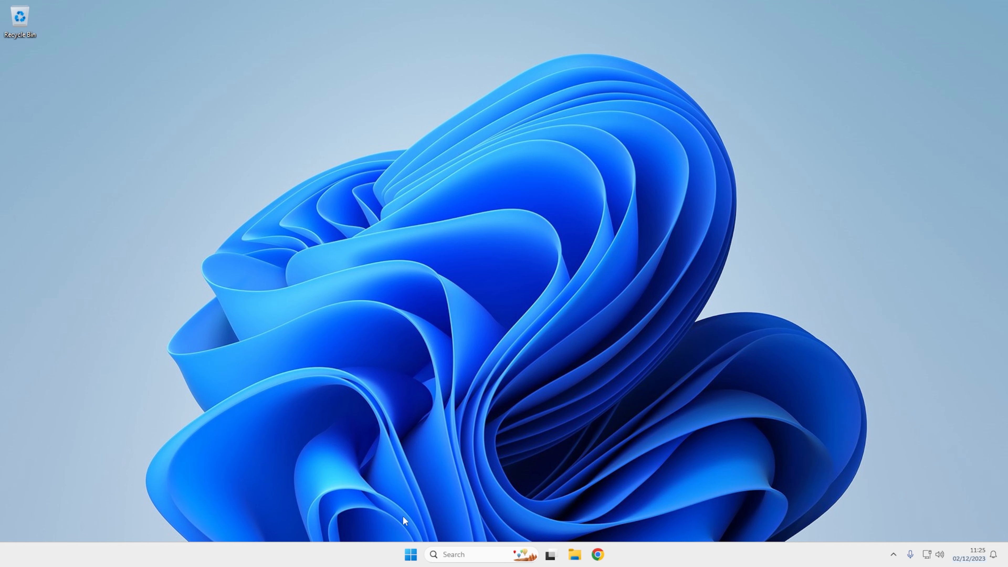
# Step: Turn off "Get tips and suggestions when using Windows" in the additional notification settings and close Settings
pyautogui.click(411, 554)
pyautogui.click(431, 244)
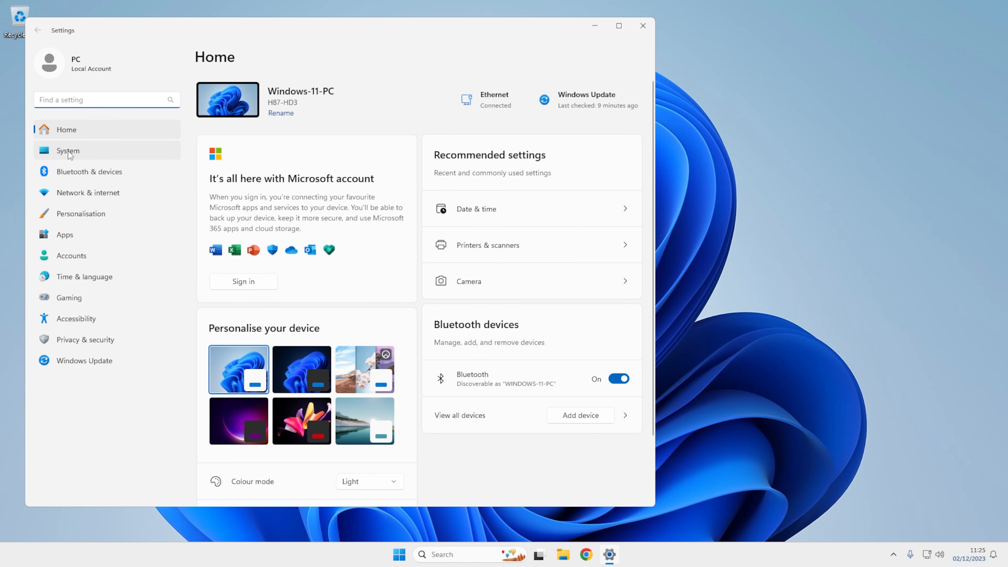
pyautogui.click(68, 151)
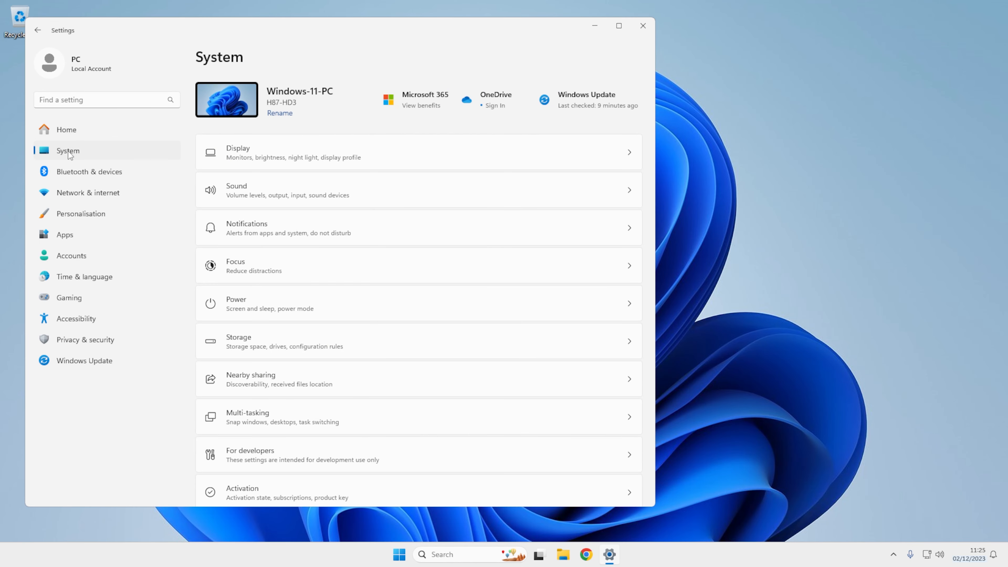
pyautogui.click(307, 227)
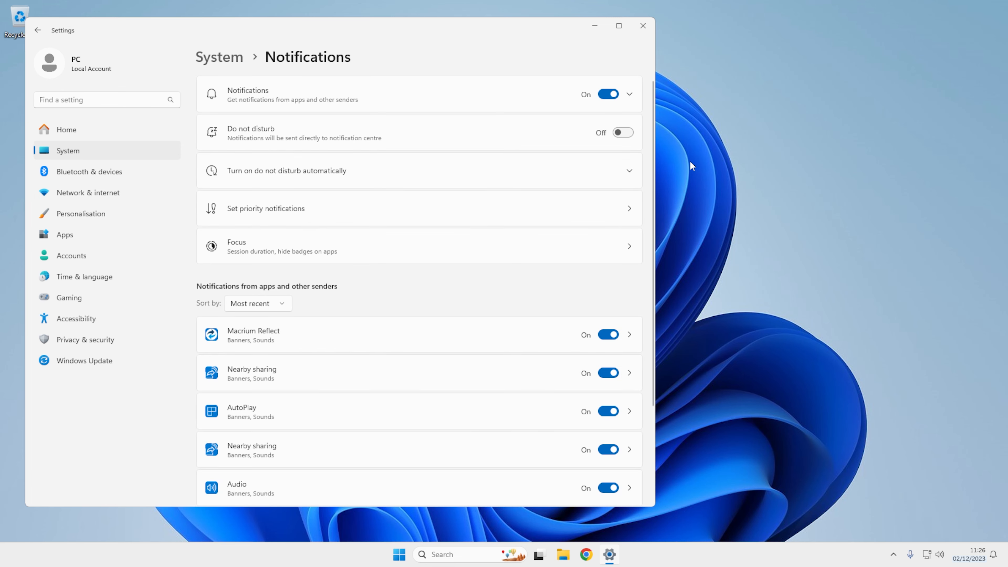
pyautogui.scroll(-3, 633, 260)
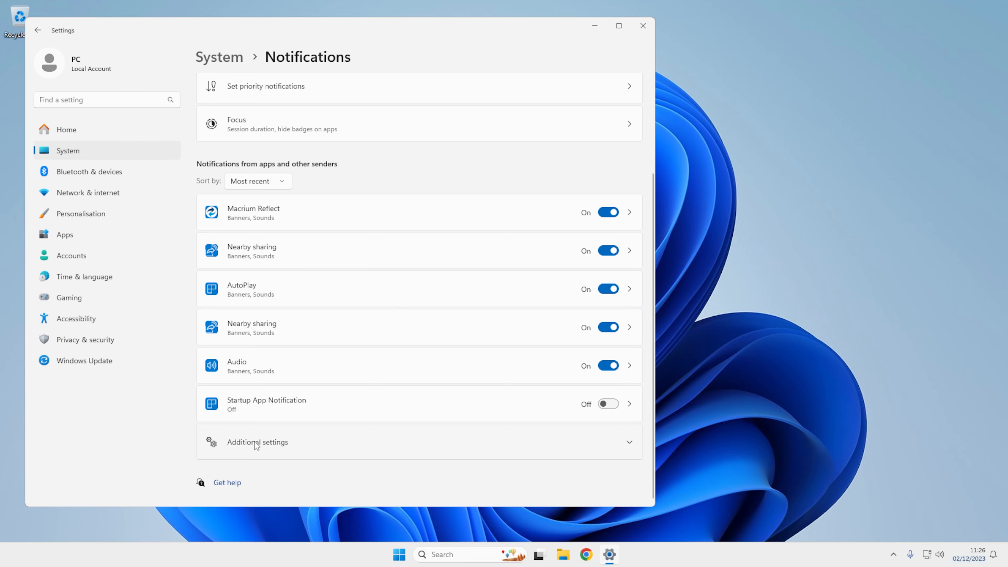
pyautogui.click(267, 445)
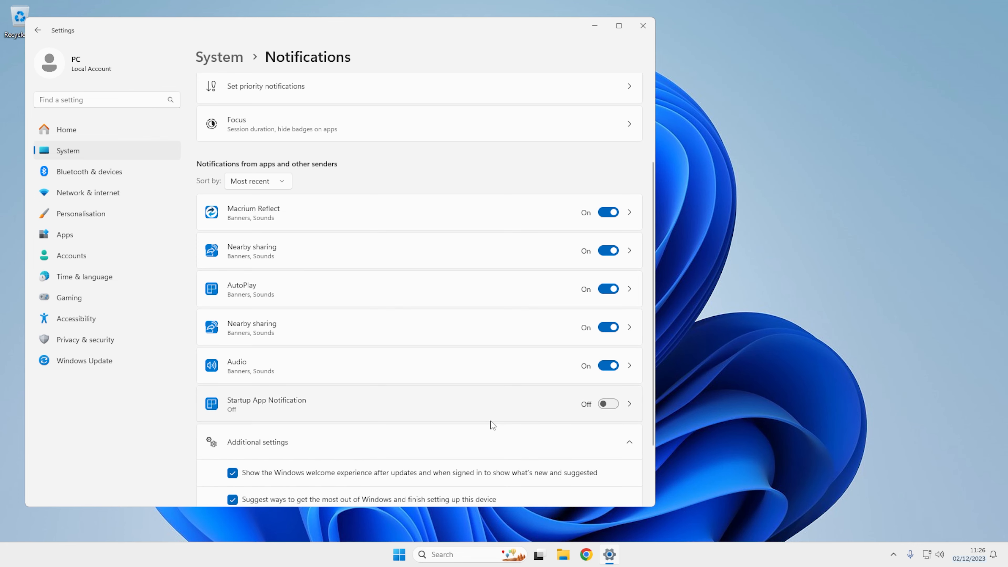
pyautogui.scroll(-2, 651, 384)
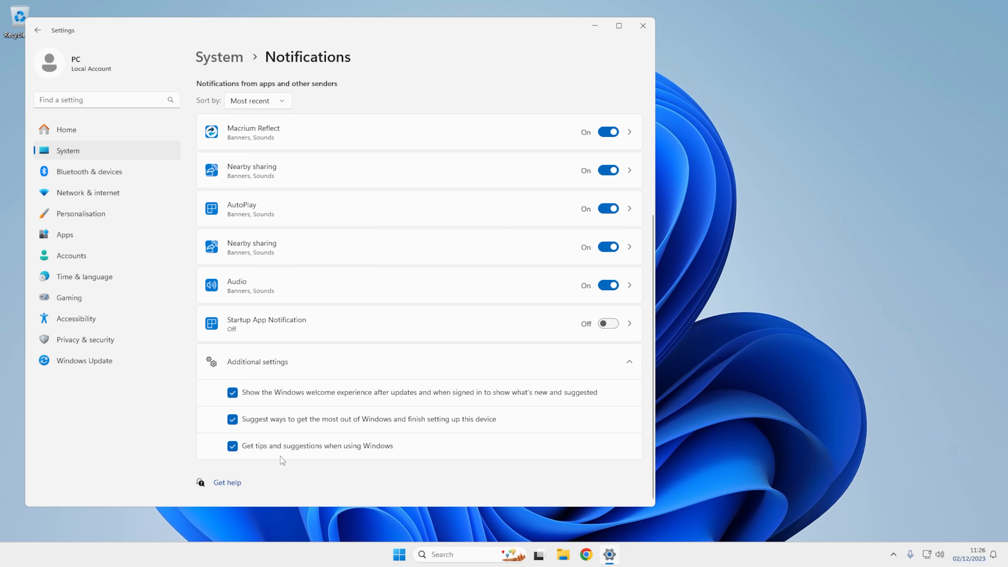
pyautogui.click(232, 447)
pyautogui.click(644, 27)
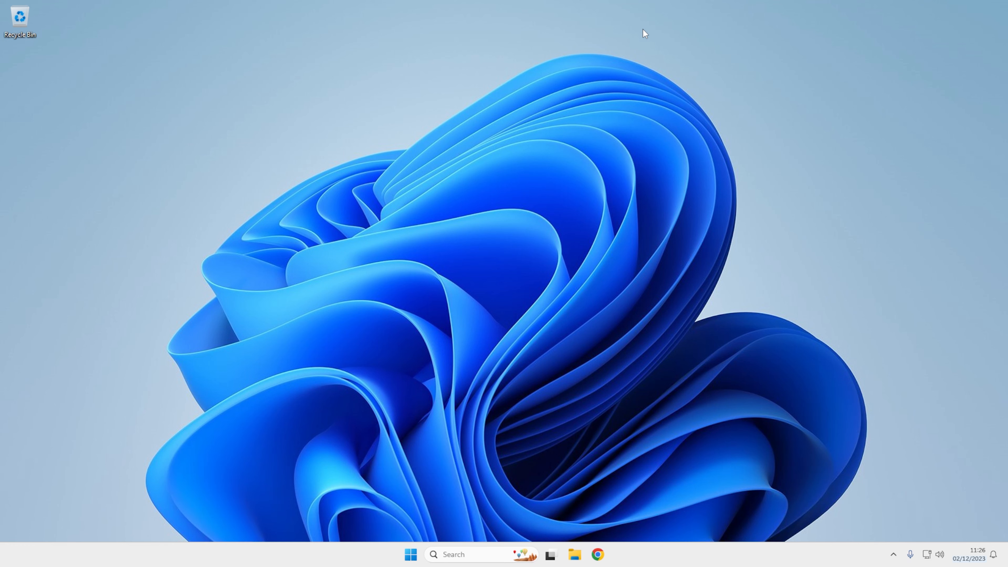
# Step: Search Settings for "game mode", turn off Game Mode, and close Settings
pyautogui.click(410, 555)
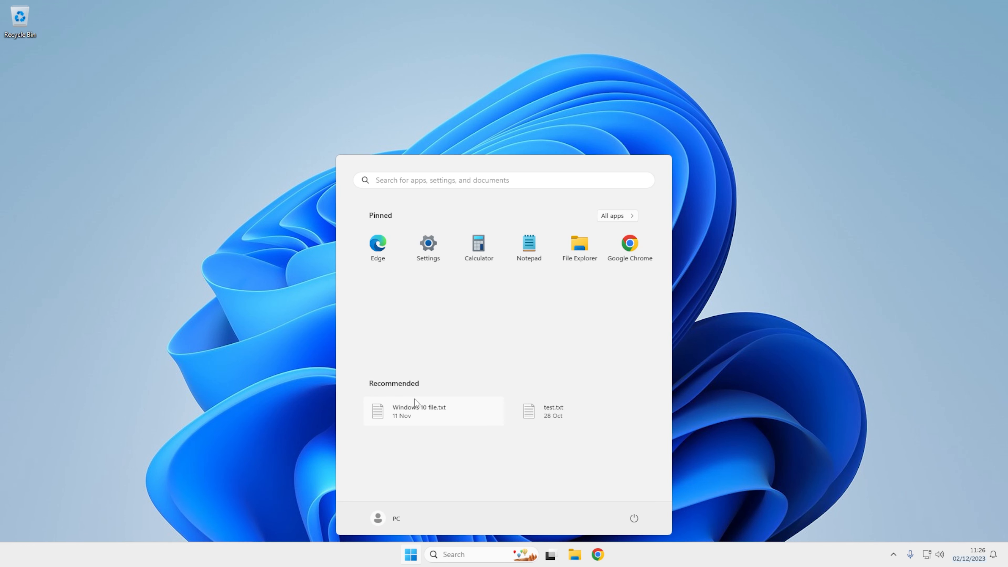
pyautogui.click(444, 236)
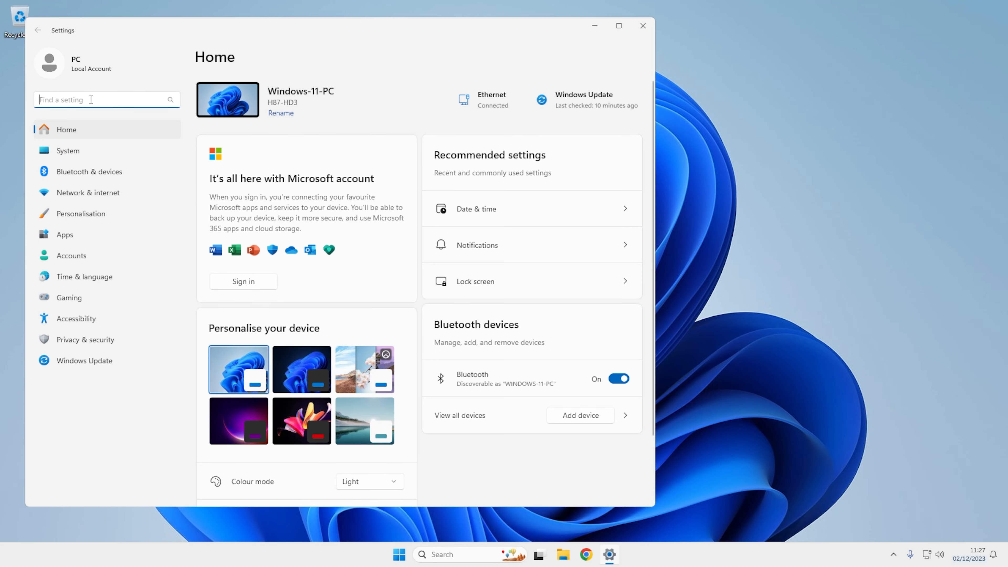
pyautogui.write('game mode')
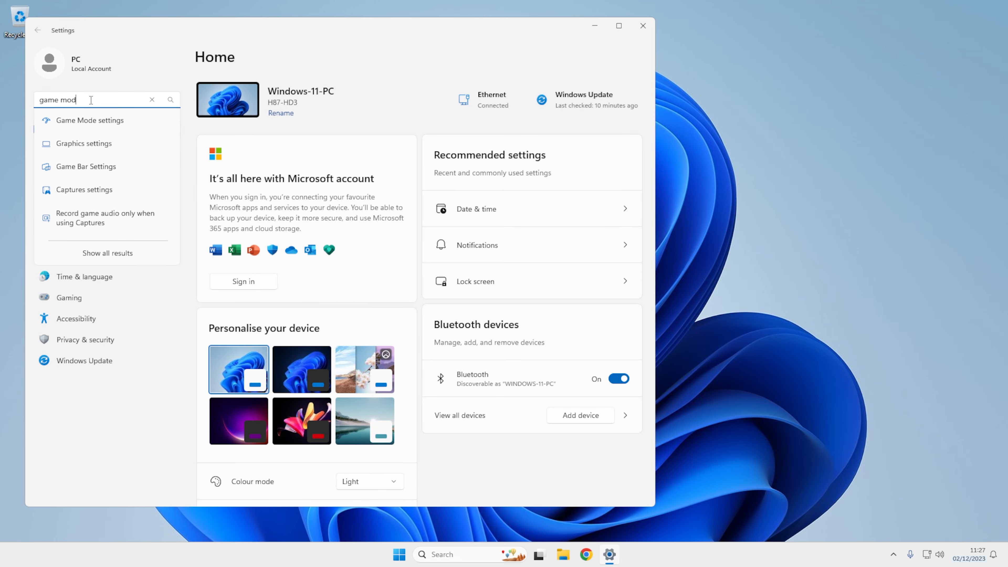
pyautogui.click(89, 120)
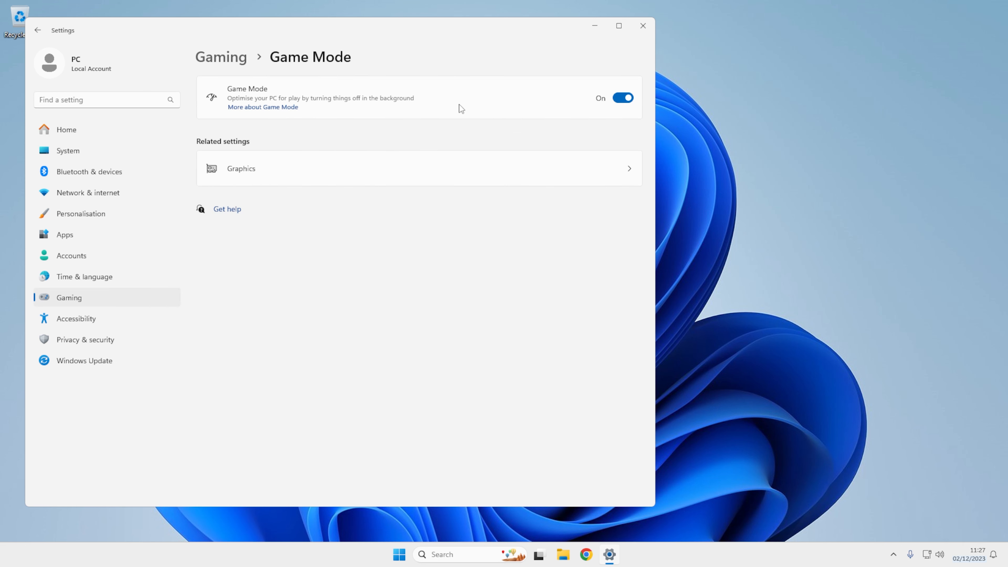
pyautogui.click(616, 99)
pyautogui.click(642, 25)
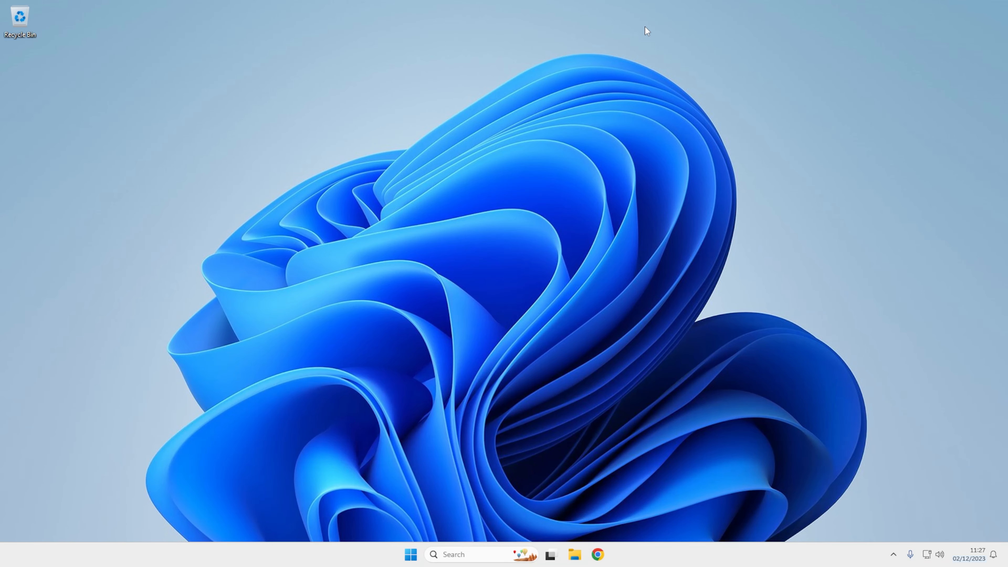